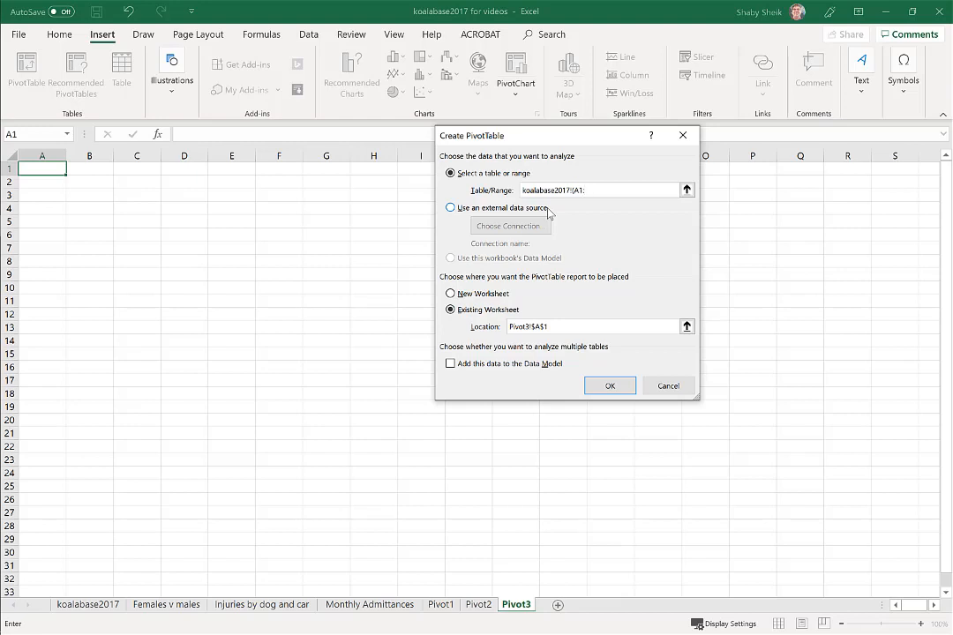
# Step: Complete the table range as koalabase2017!(A1:AK39907) and create the PivotTable on the existing Pivot3 worksheet
pyautogui.write('AK39907')
pyautogui.click(620, 390)
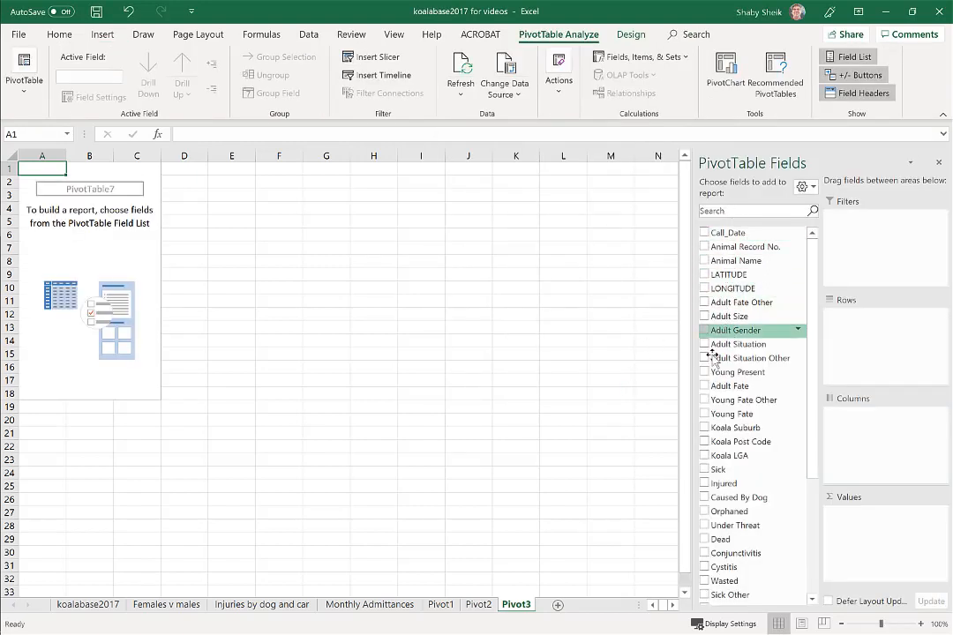
# Step: Review the column headers at the start of the koalabase2017 sheet, and return to the Pivot3 sheet
pyautogui.click(102, 605)
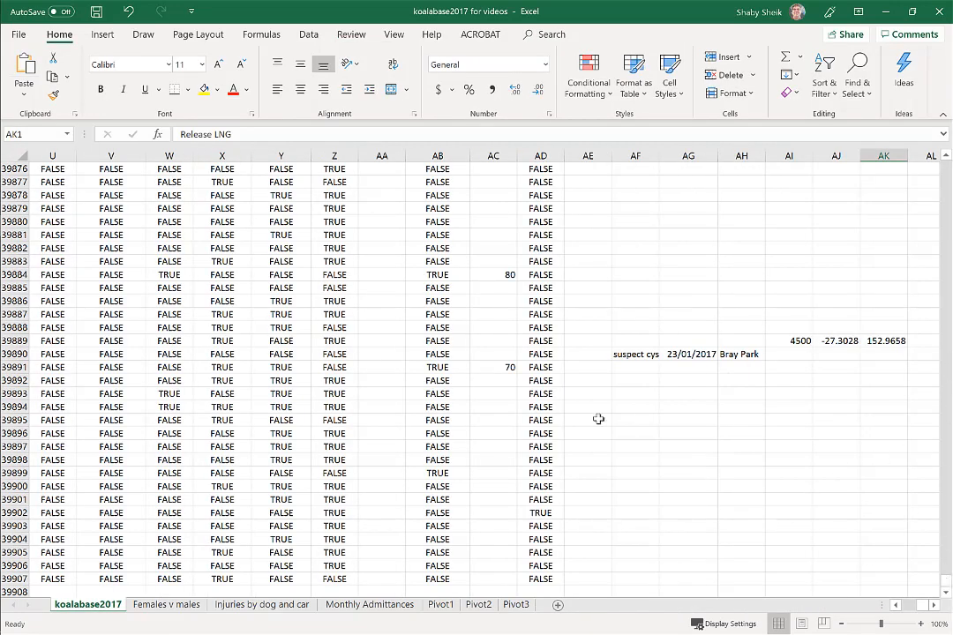
pyautogui.hotkey('ctrl', 'Home')
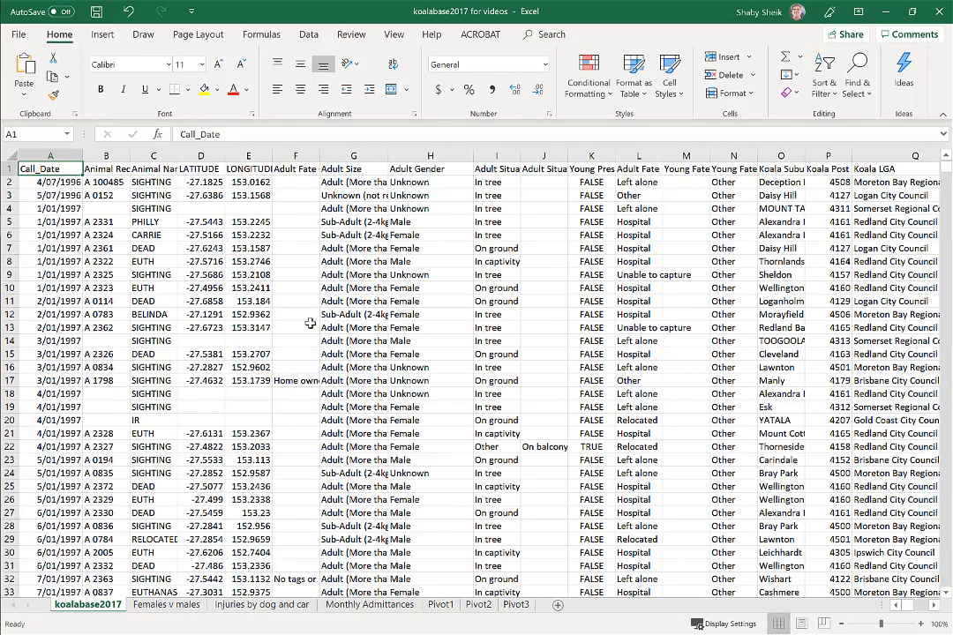
pyautogui.click(516, 606)
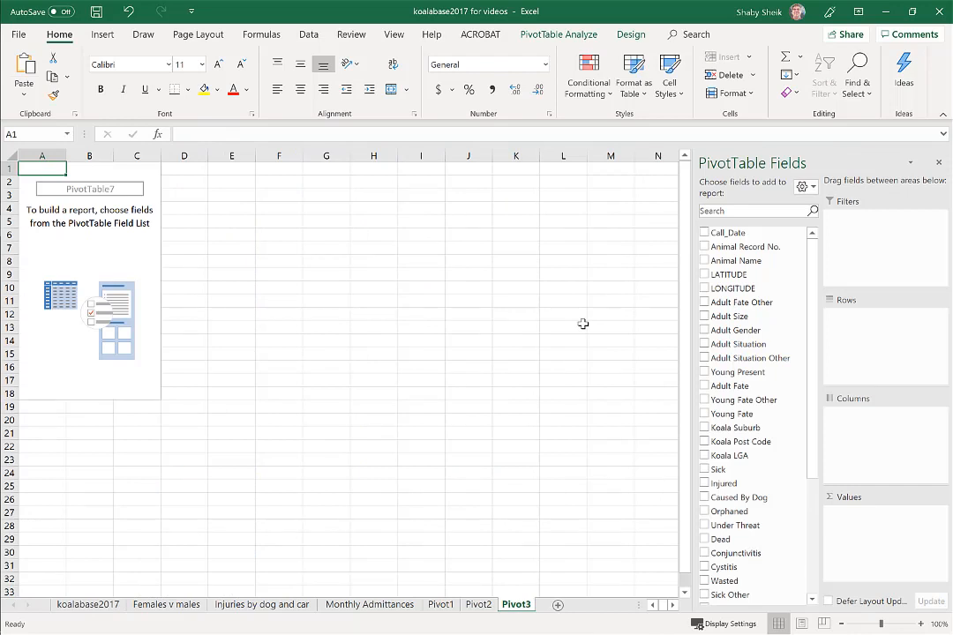
# Step: Add Koala Suburb to the PivotTable rows, and Vehicle Hit to both the columns and the values as a count
pyautogui.moveTo(0, 570)
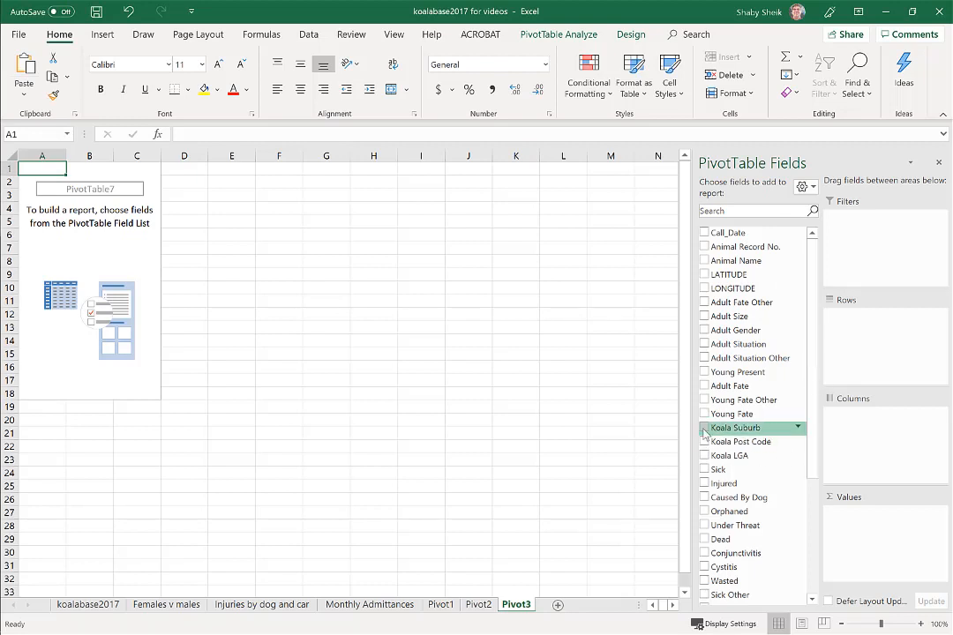
pyautogui.moveTo(704, 432); pyautogui.dragTo(854, 335)
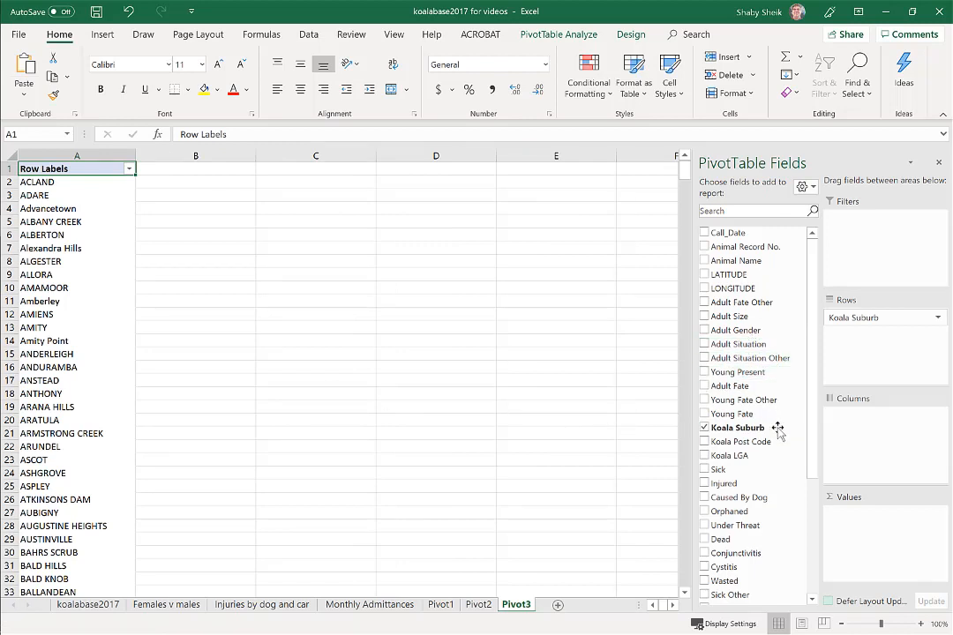
pyautogui.scroll(-3, 727, 459)
pyautogui.moveTo(733, 478); pyautogui.dragTo(897, 438)
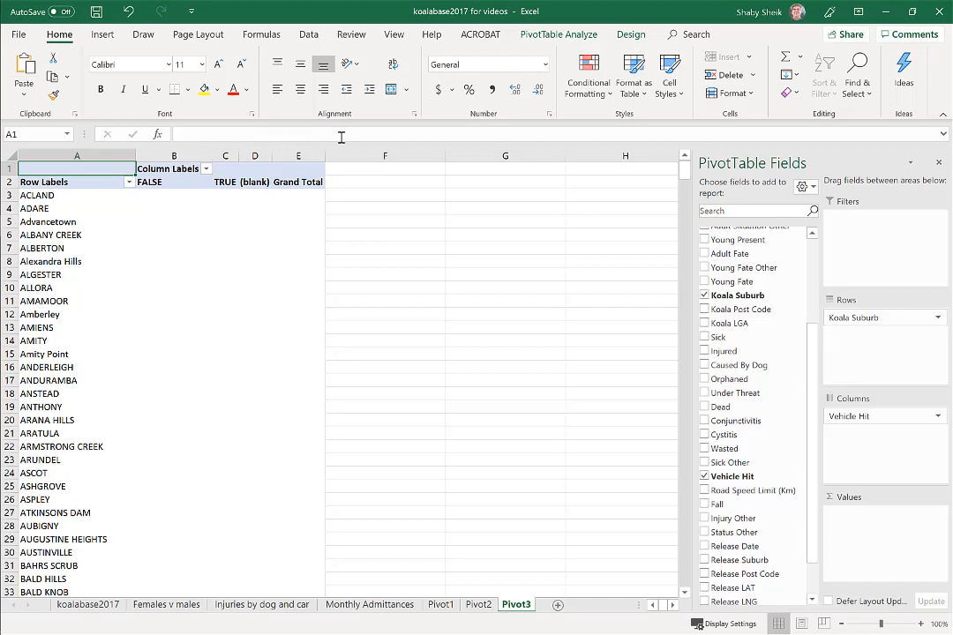
pyautogui.moveTo(732, 477); pyautogui.dragTo(850, 524)
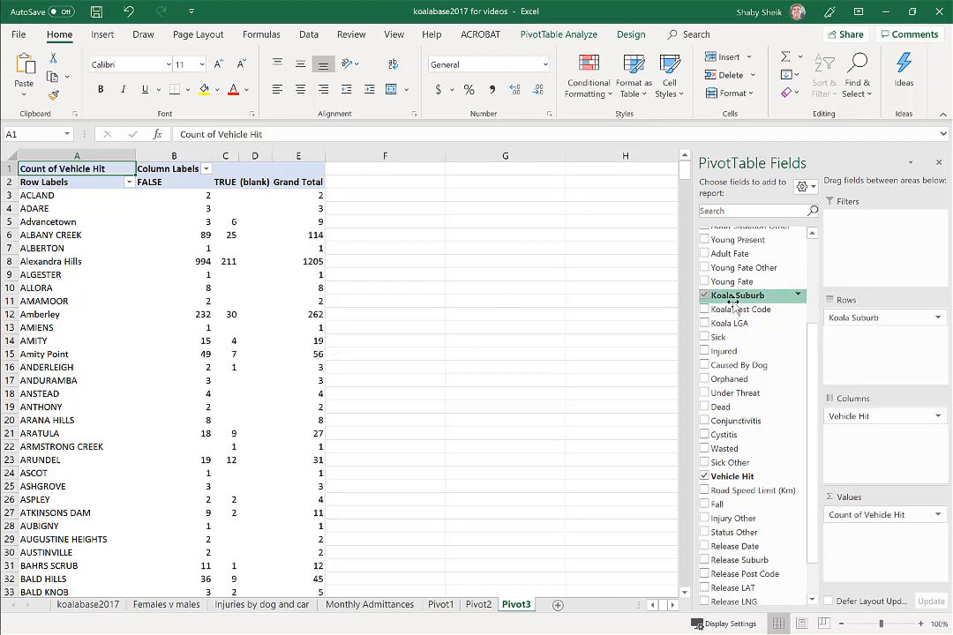
# Step: Move Vehicle Hit from the columns to the report filters and filter it to TRUE
pyautogui.moveTo(728, 477); pyautogui.dragTo(853, 221)
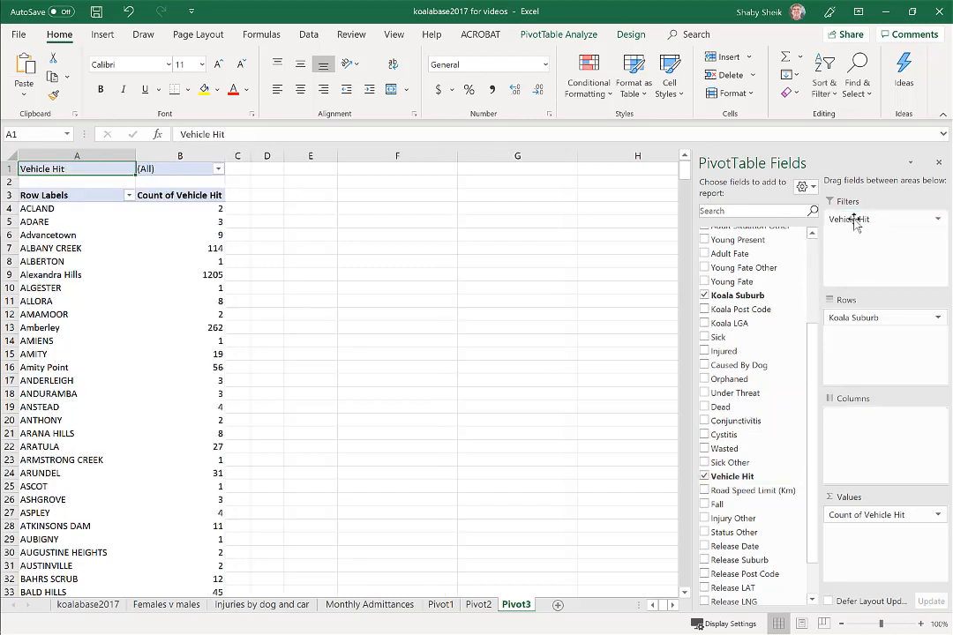
pyautogui.click(217, 168)
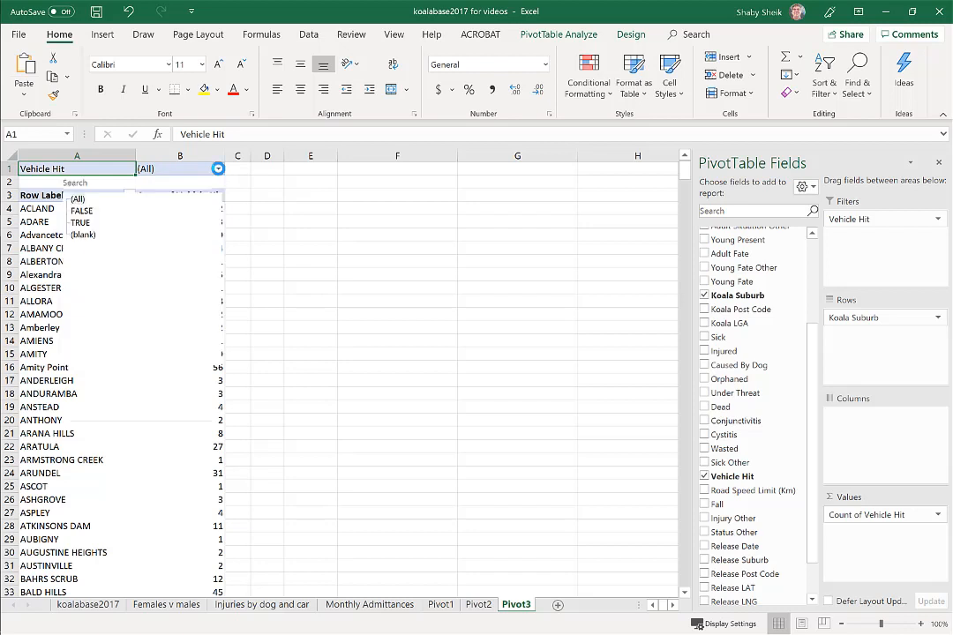
pyautogui.click(81, 222)
pyautogui.click(143, 404)
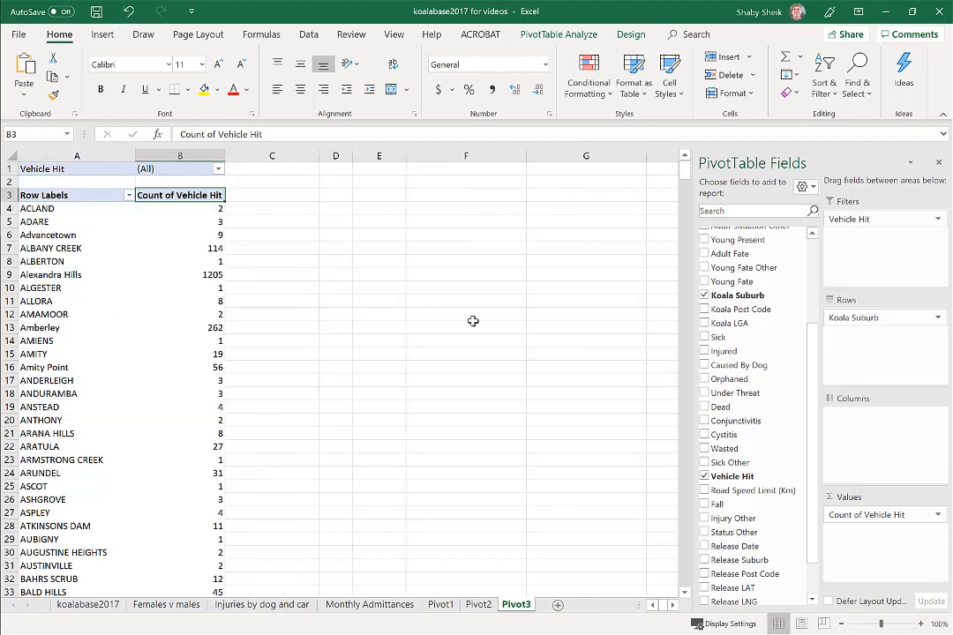
# Step: Filter the suburbs to a Count of Vehicle Hit greater than 350, and lower that threshold to include more suburbs
pyautogui.click(128, 196)
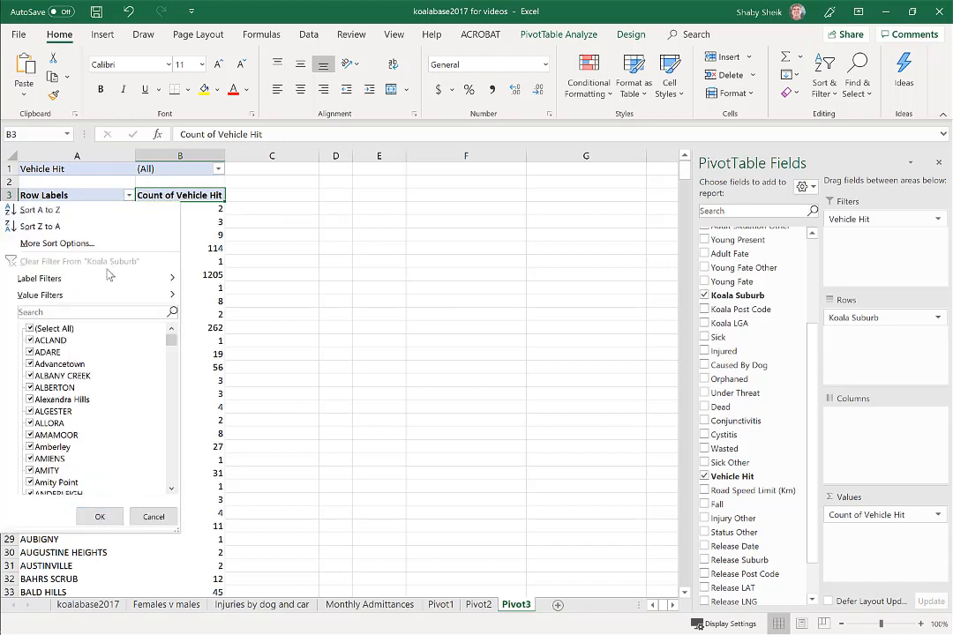
pyautogui.moveTo(104, 295)
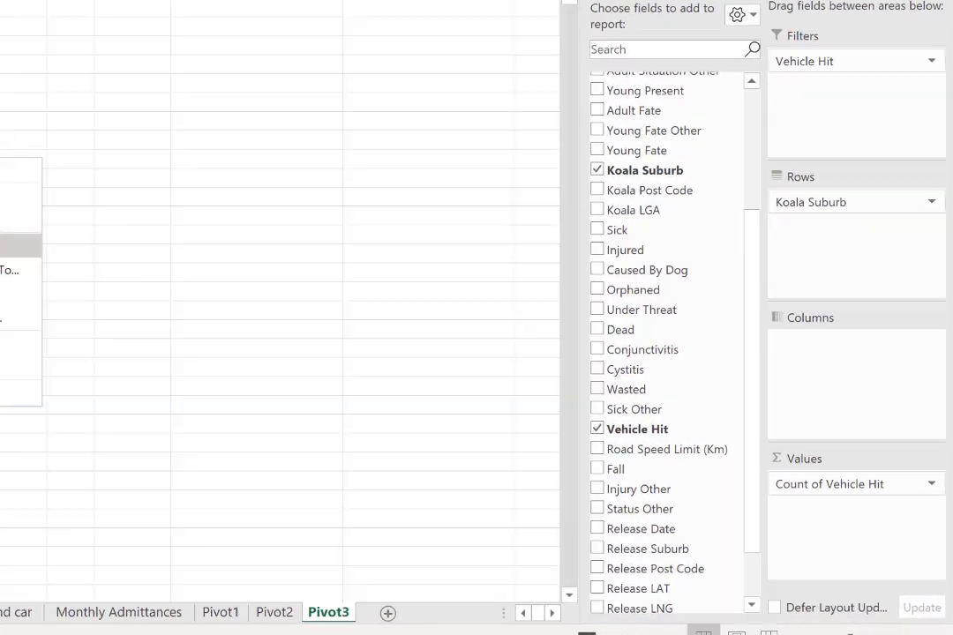
pyautogui.click(227, 349)
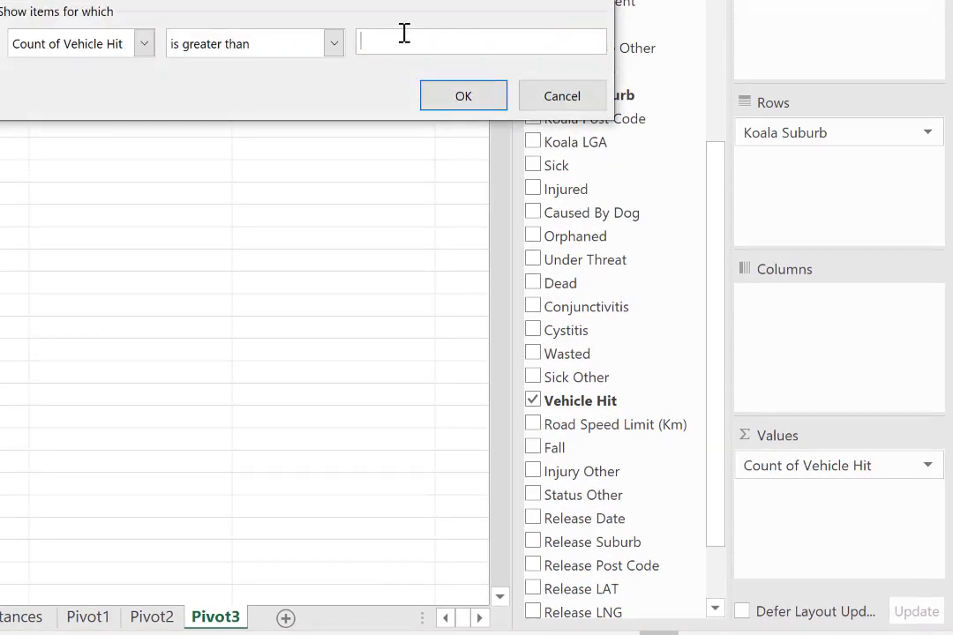
pyautogui.write('350')
pyautogui.click(466, 97)
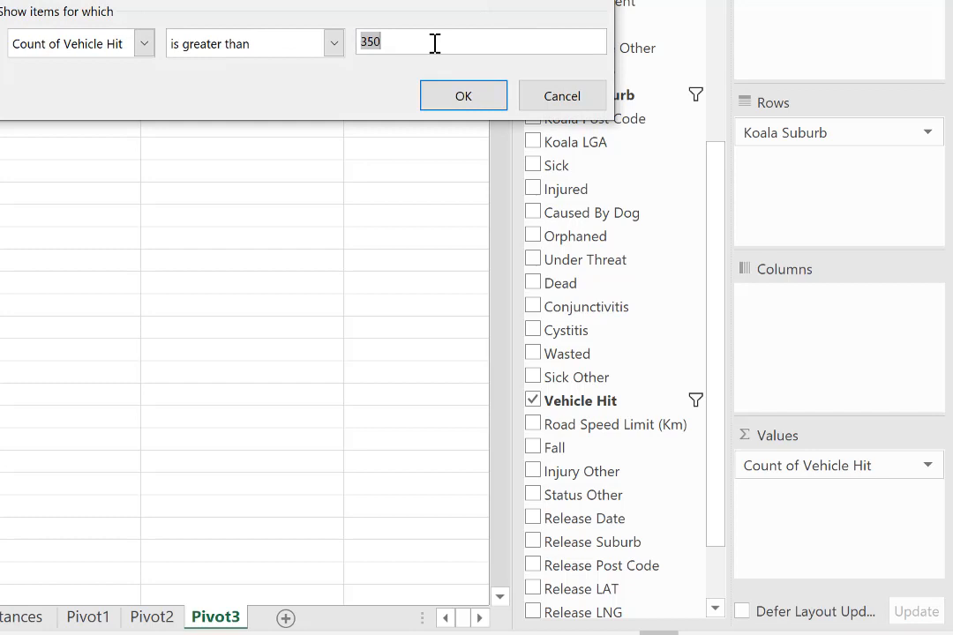
pyautogui.press('Return')
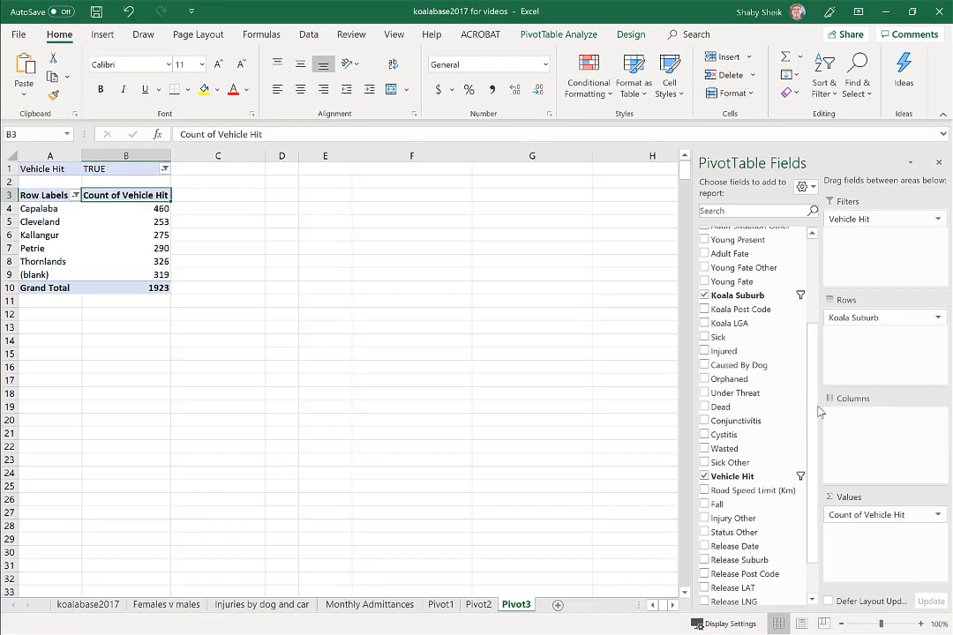
# Step: Add Call_Date to the PivotTable columns grouped by Years only, and look across the yearly counts to the grand total
pyautogui.scroll(3, 776, 353)
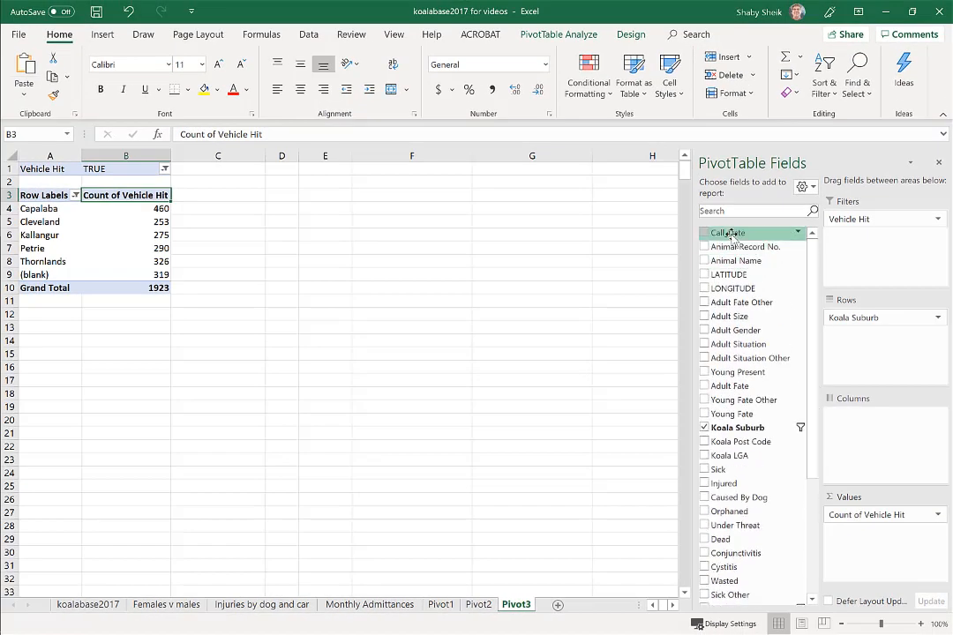
pyautogui.moveTo(731, 234); pyautogui.dragTo(862, 420)
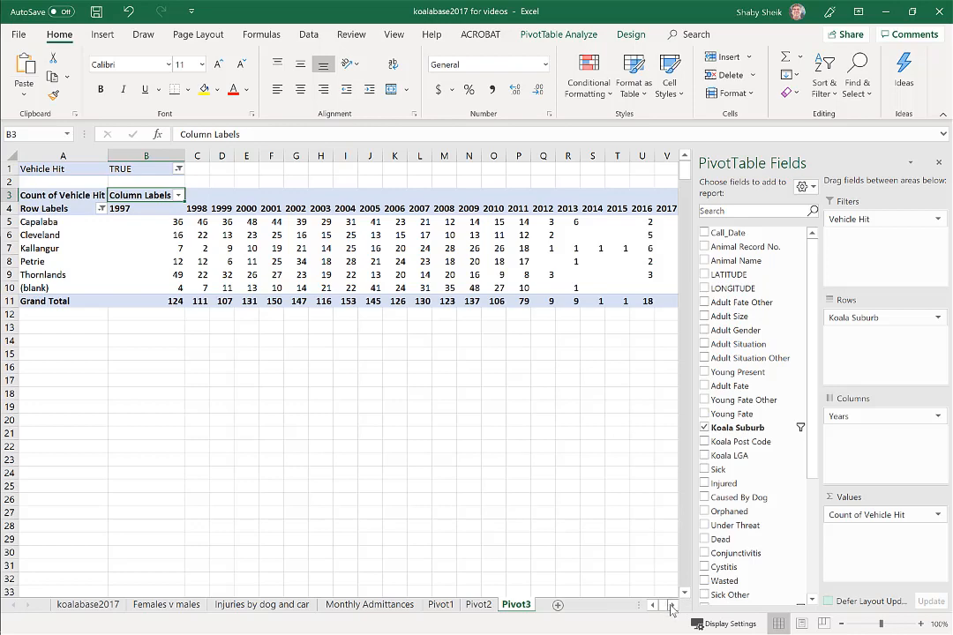
pyautogui.click(672, 605)
pyautogui.click(671, 605)
pyautogui.click(671, 605)
pyautogui.click(674, 606)
pyautogui.click(674, 605)
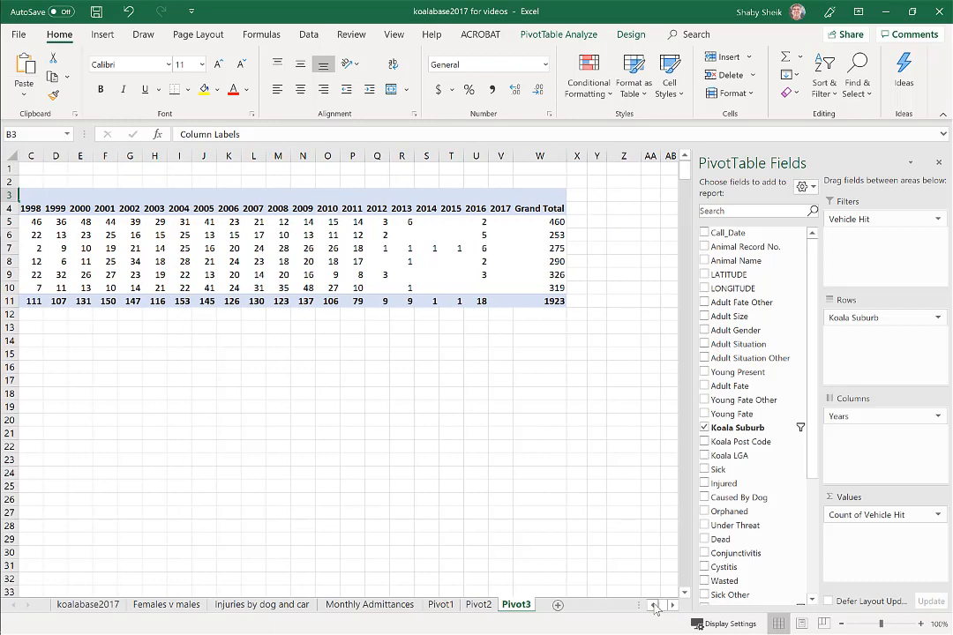
pyautogui.click(654, 605)
pyautogui.click(654, 605)
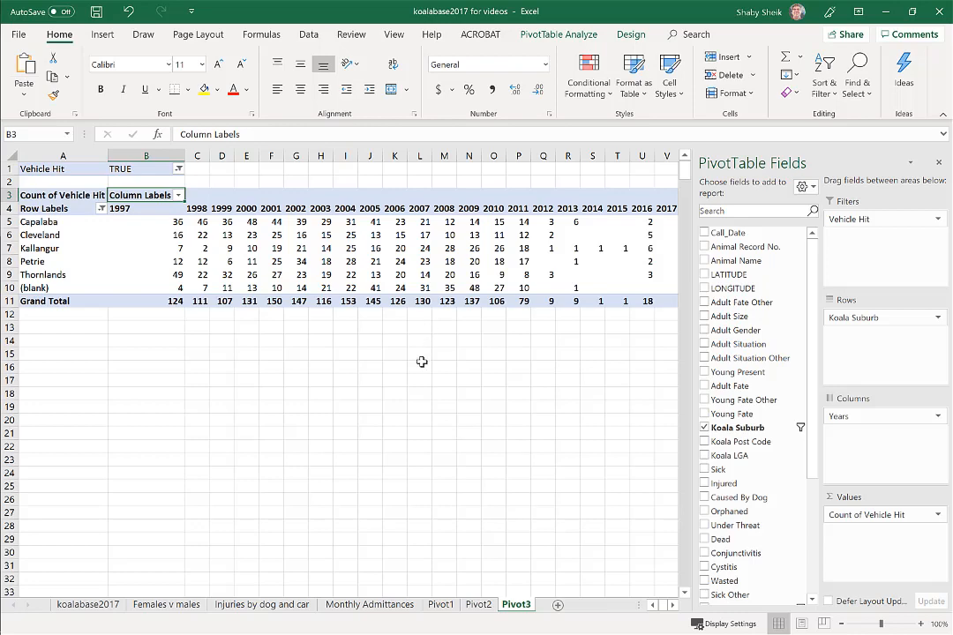
# Step: Insert a Line PivotChart from the PivotTable and place it below the table
pyautogui.click(558, 35)
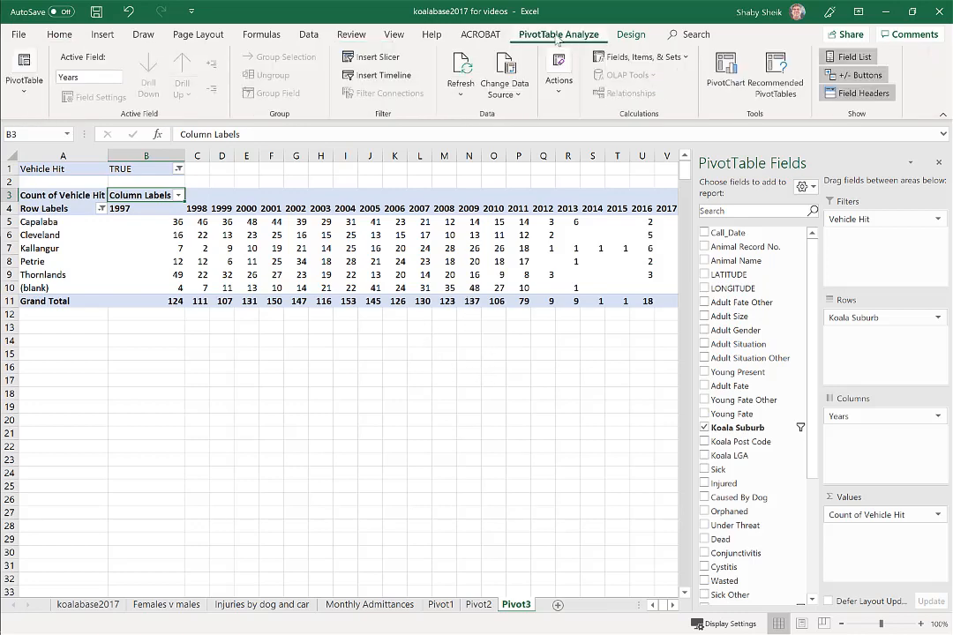
pyautogui.click(725, 80)
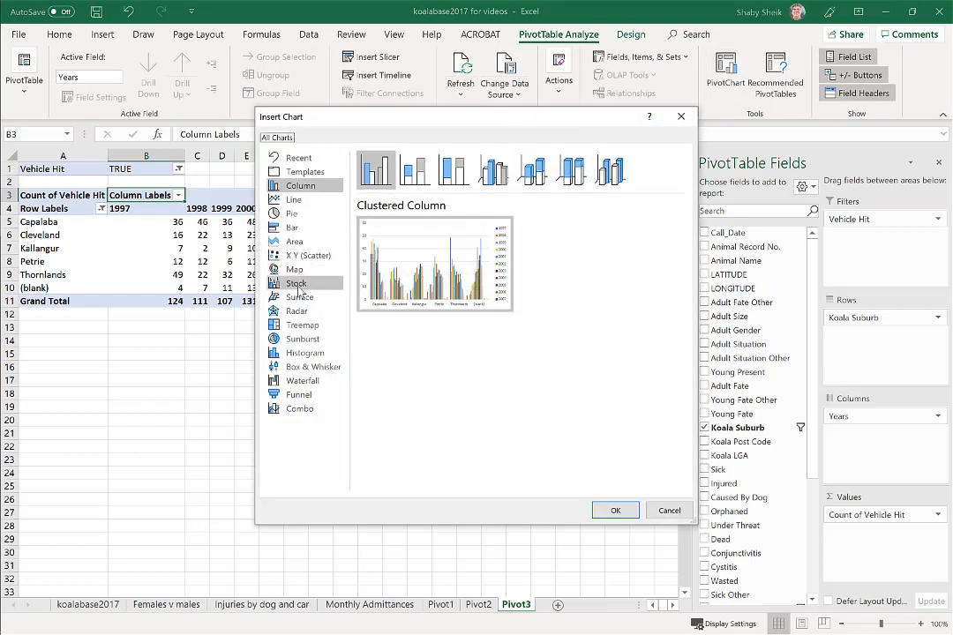
pyautogui.click(298, 201)
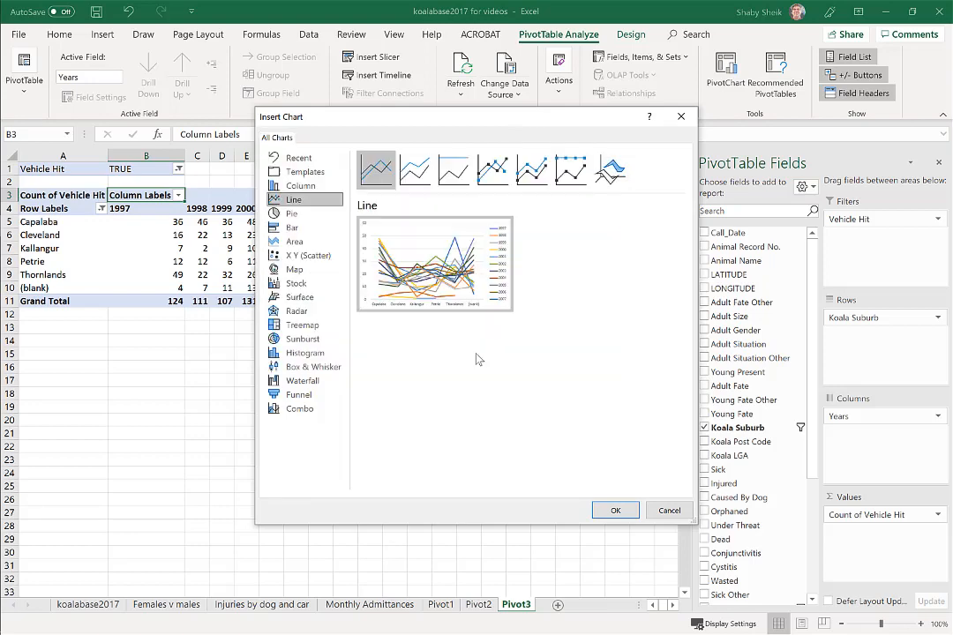
pyautogui.click(615, 510)
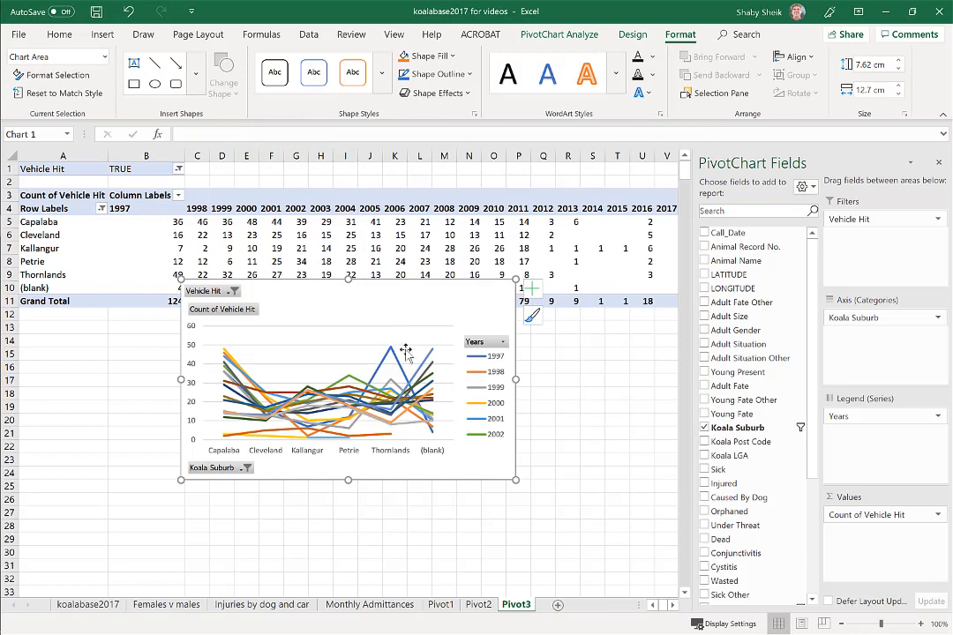
pyautogui.moveTo(457, 306); pyautogui.dragTo(460, 359)
pyautogui.click(397, 300)
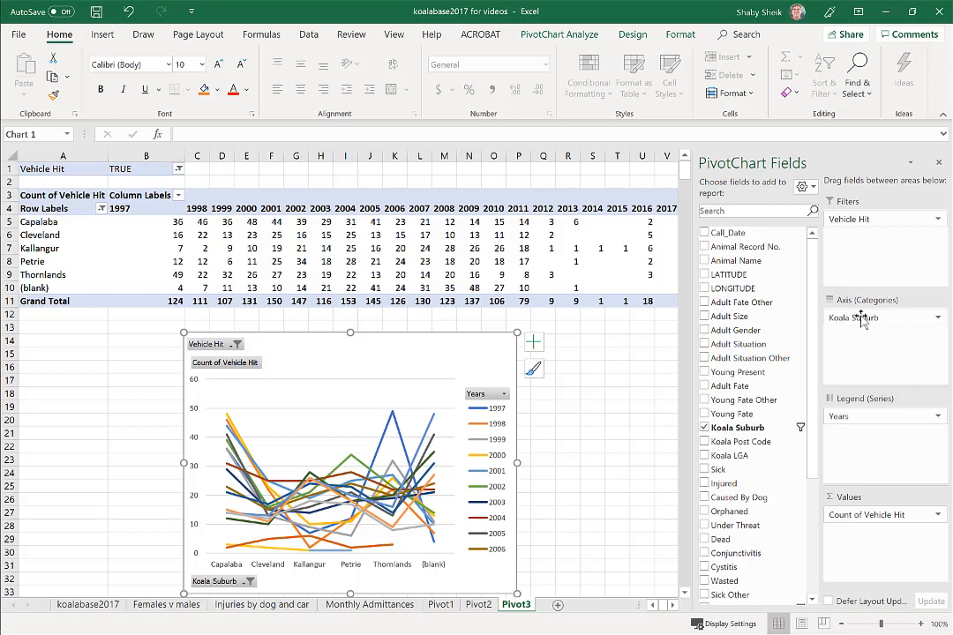
# Step: Swap the chart fields so Years is the axis and Koala Suburb the legend, and move the chart beside the PivotTable
pyautogui.moveTo(861, 322)
pyautogui.mouseDown()
pyautogui.moveTo(836, 443)
pyautogui.moveTo(852, 418)
pyautogui.moveTo(834, 415)
pyautogui.moveTo(847, 315)
pyautogui.moveTo(852, 323)
pyautogui.mouseUp()
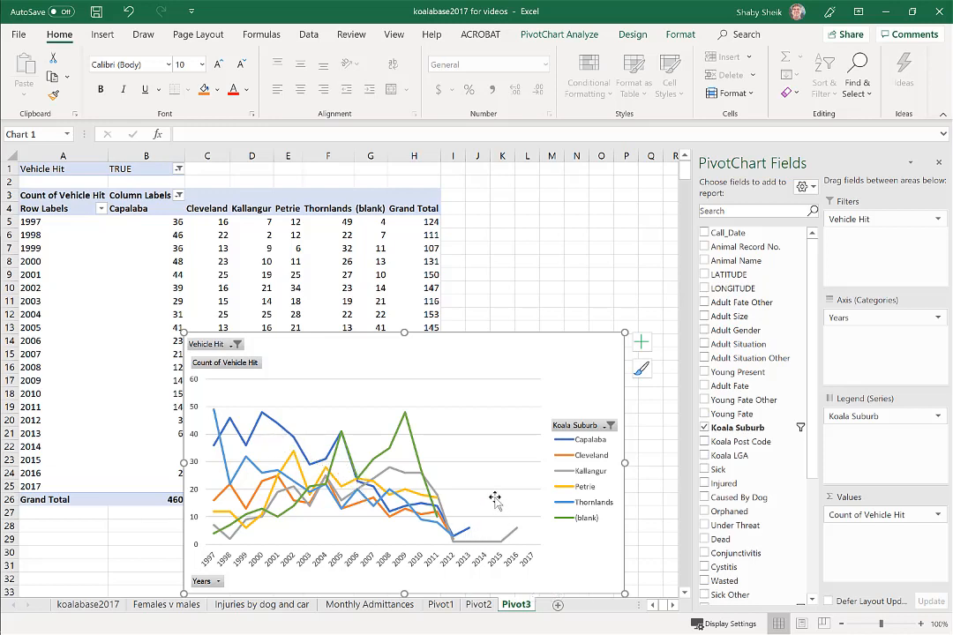
pyautogui.press('Escape')
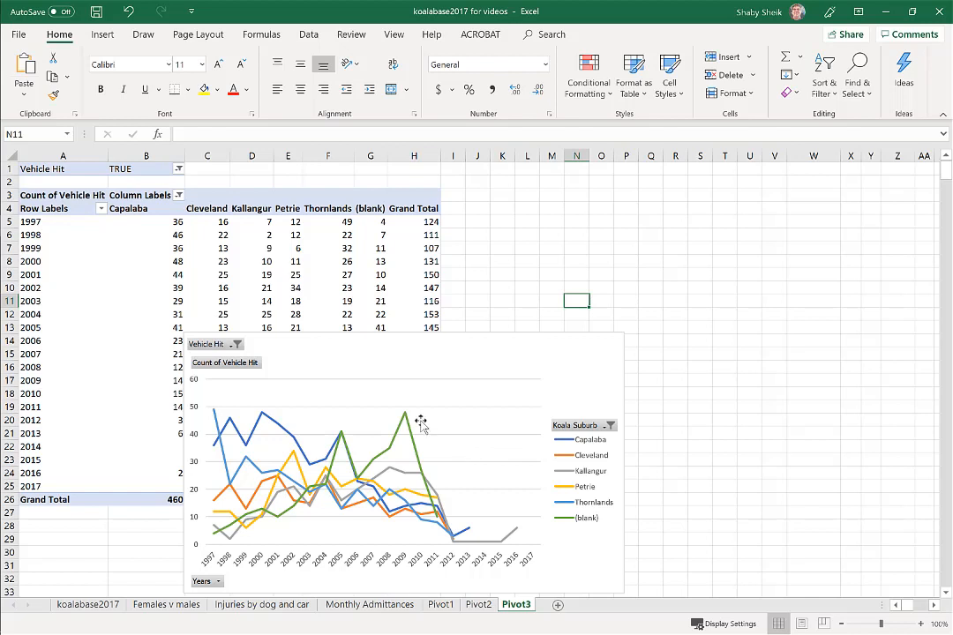
pyautogui.moveTo(415, 441)
pyautogui.moveTo(424, 365); pyautogui.dragTo(714, 257)
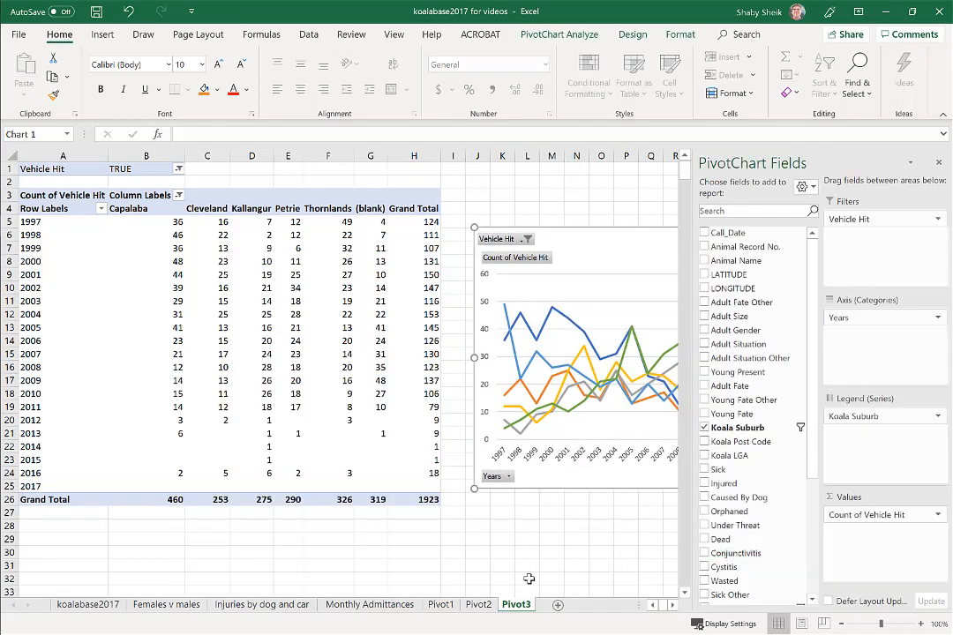
pyautogui.click(543, 557)
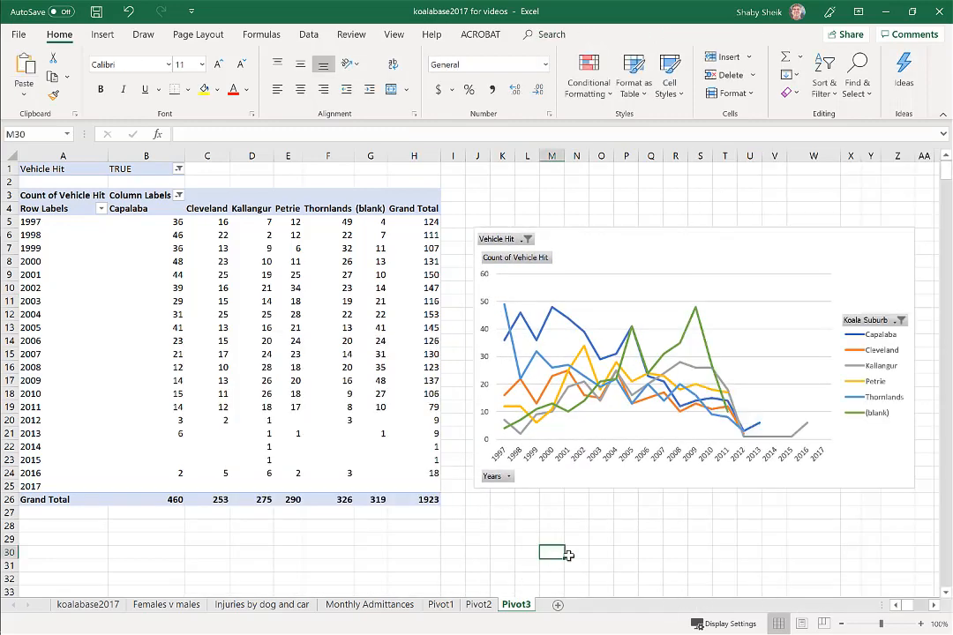